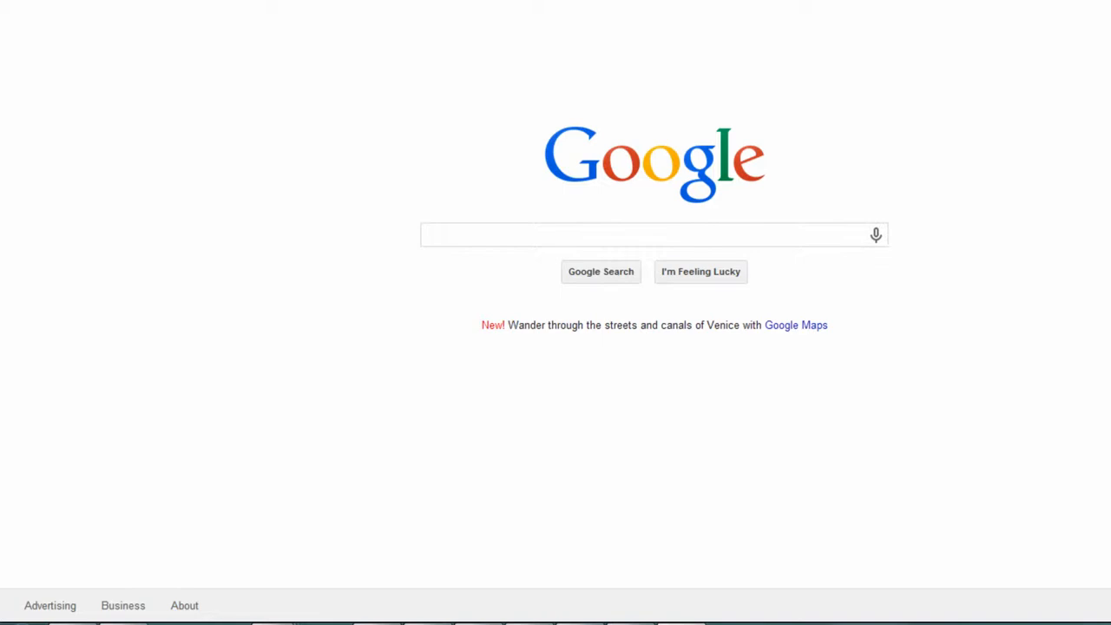
Step: Enter "plumbing contractors in san diego" as the Google search query
left_click(511, 237)
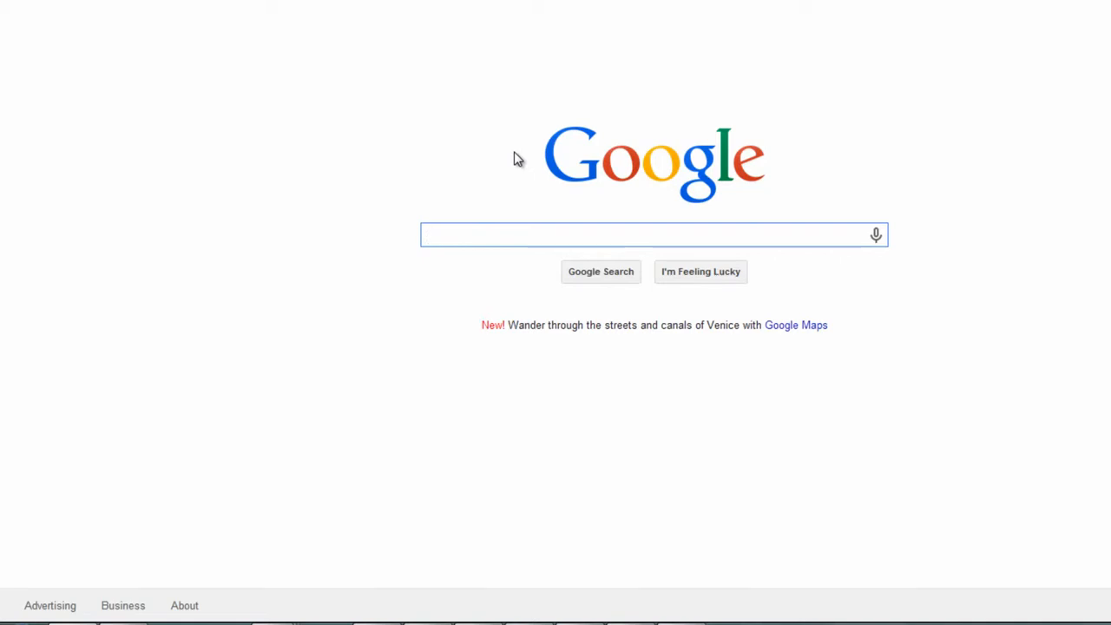
type("plumbing cont")
type("ractors in san")
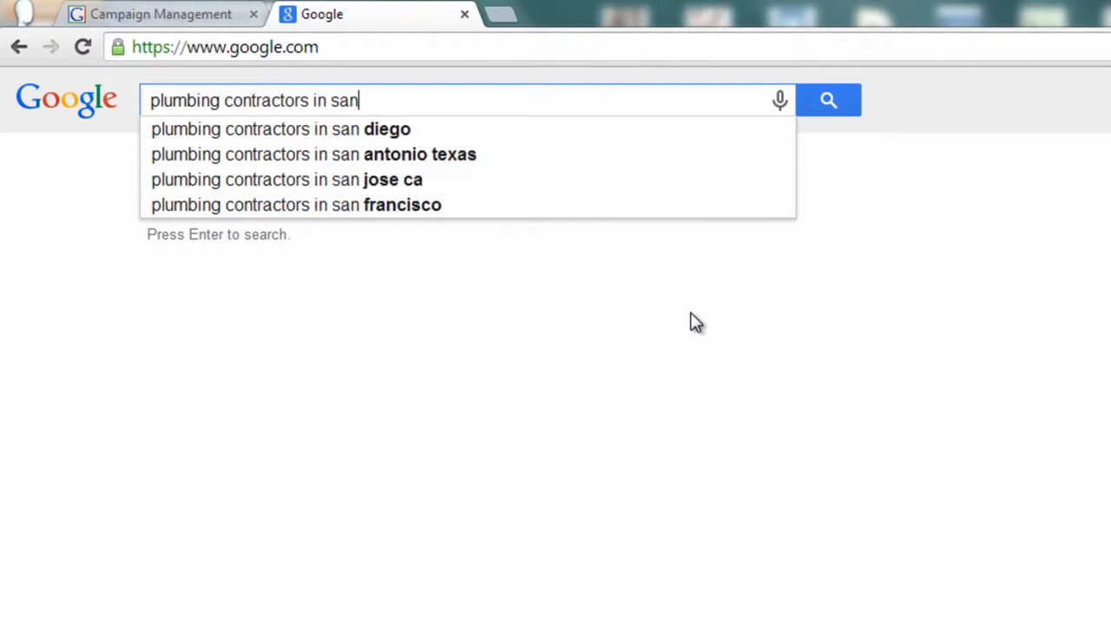
type("d")
key("BackSpace")
type("diego")
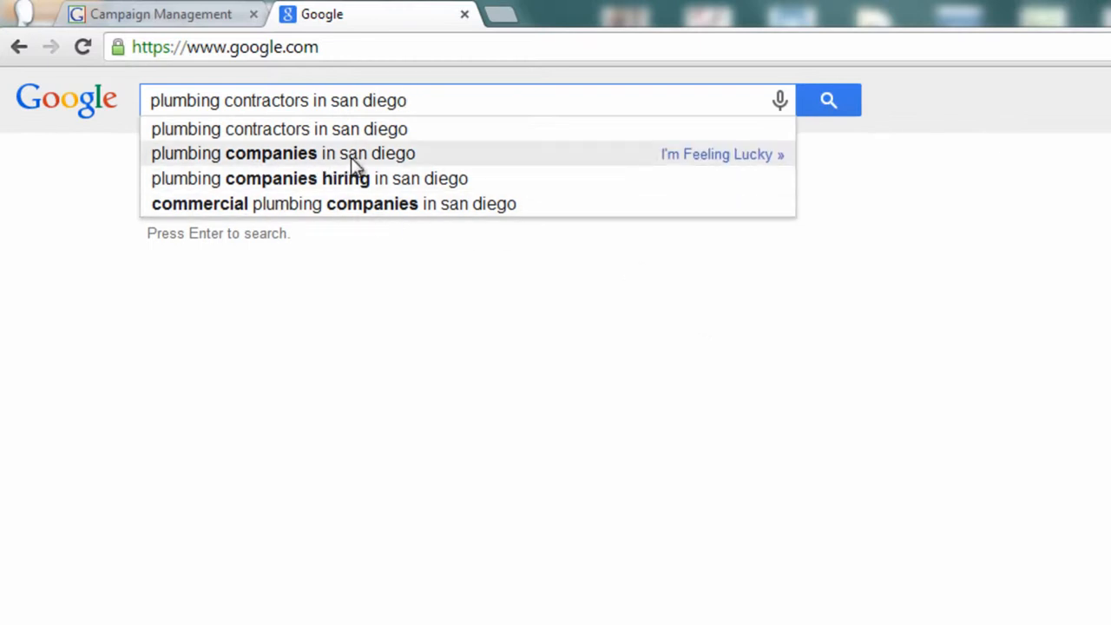
Step: Search Google for "san diego plumbers" instead and look through the ads, map listings and organic results
left_click_drag(411, 101, 3, 131)
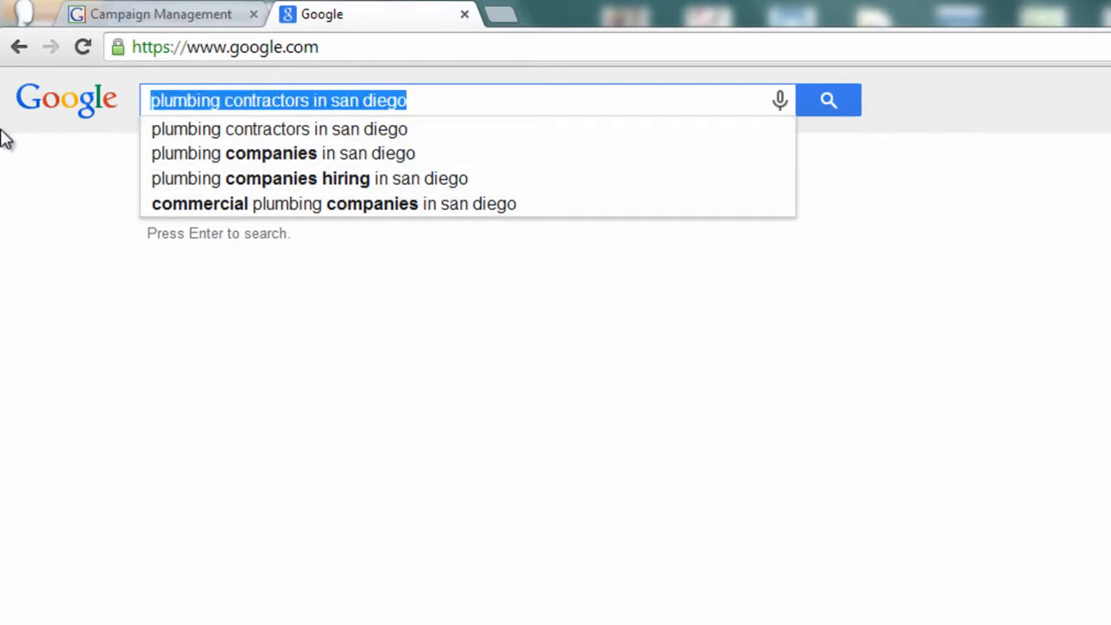
type("san diego plumbers")
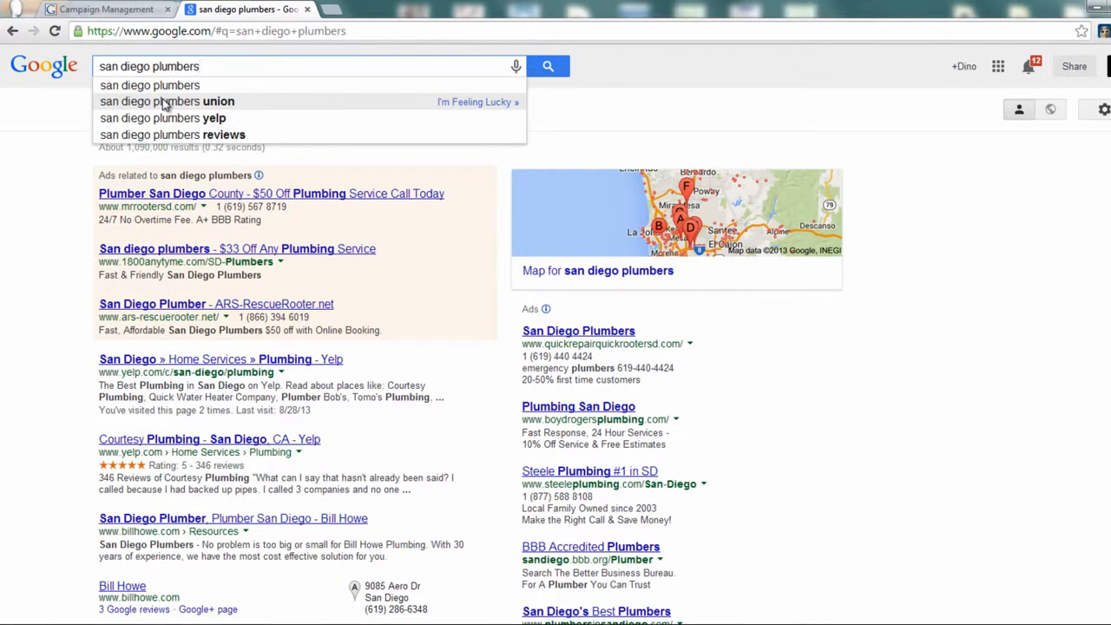
scroll(203, 431, "down", 4)
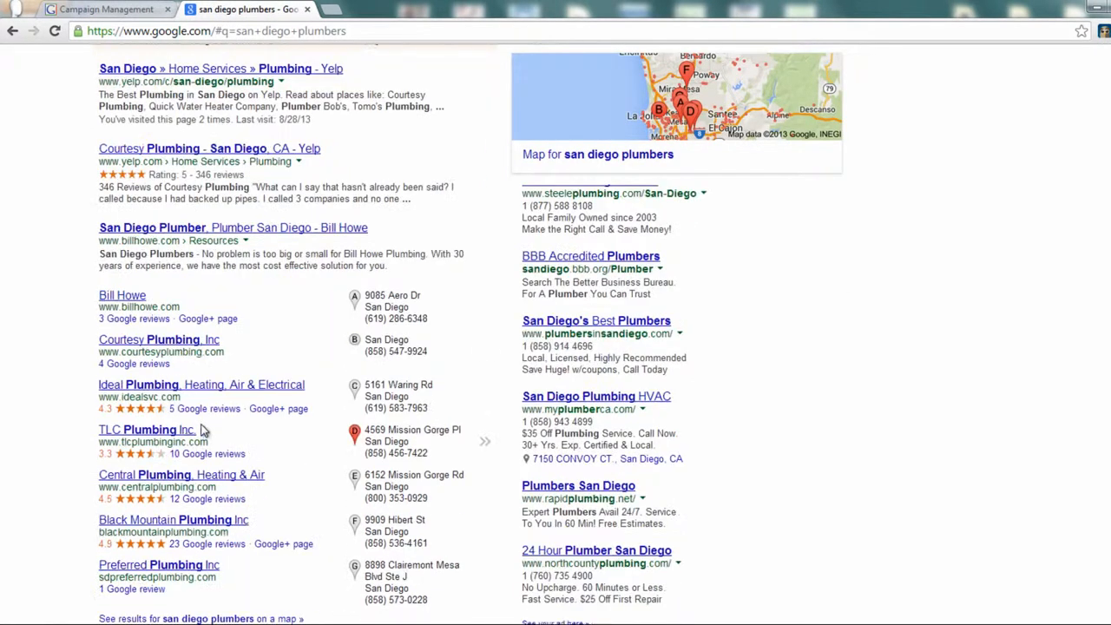
scroll(191, 431, "down", 1)
scroll(184, 431, "up", 4)
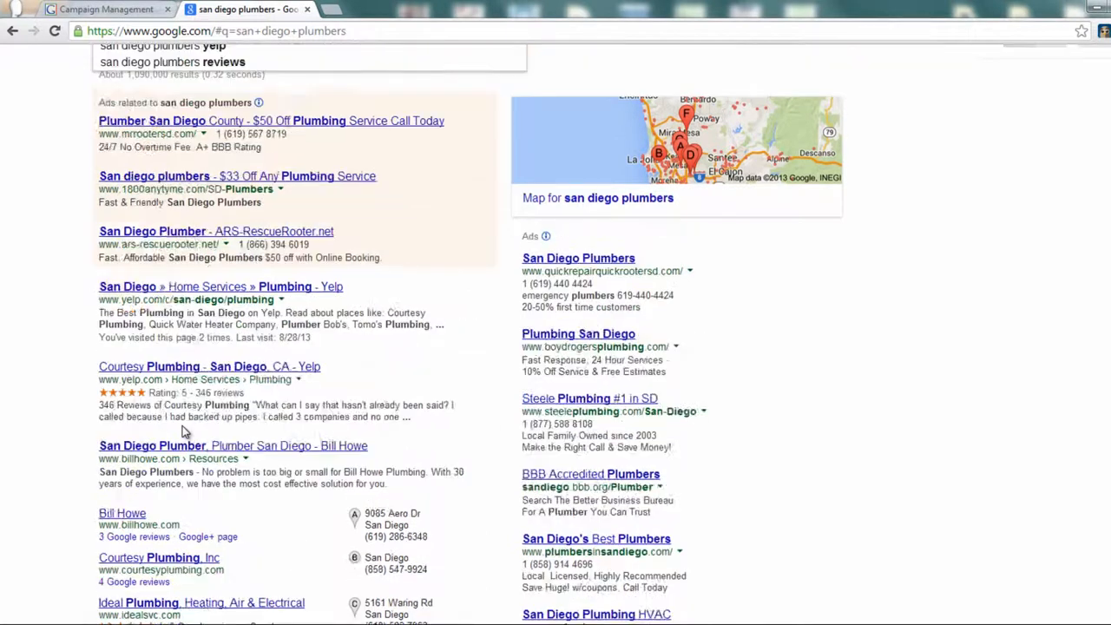
scroll(184, 431, "up", 1)
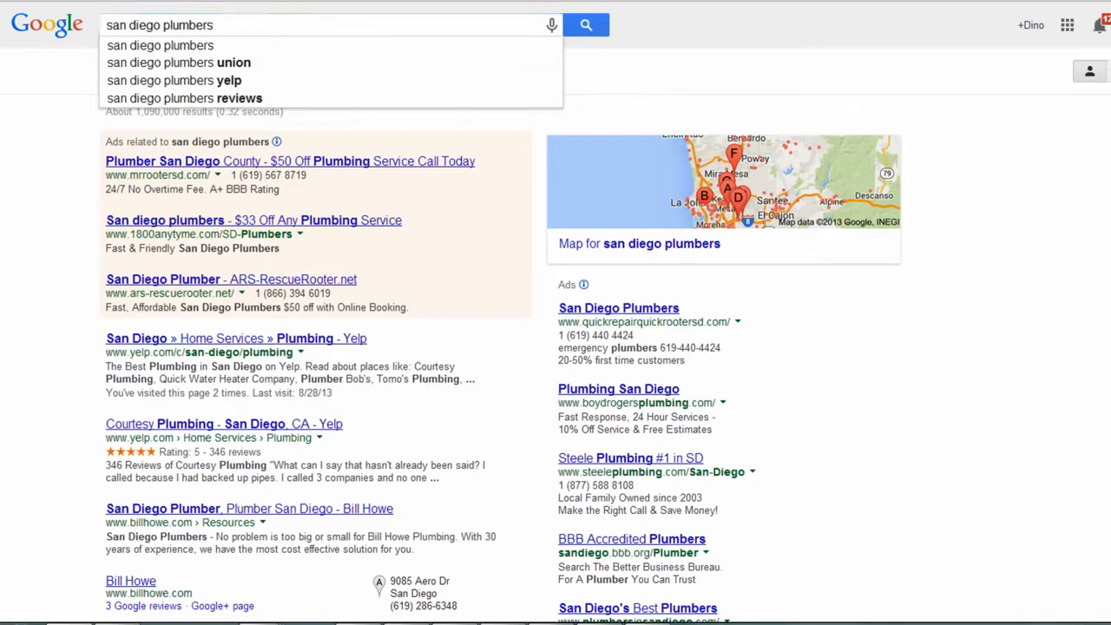
Step: Search the web for "adwords" and open the official Google AdWords site from the results
key("ctrl+l")
type("ad")
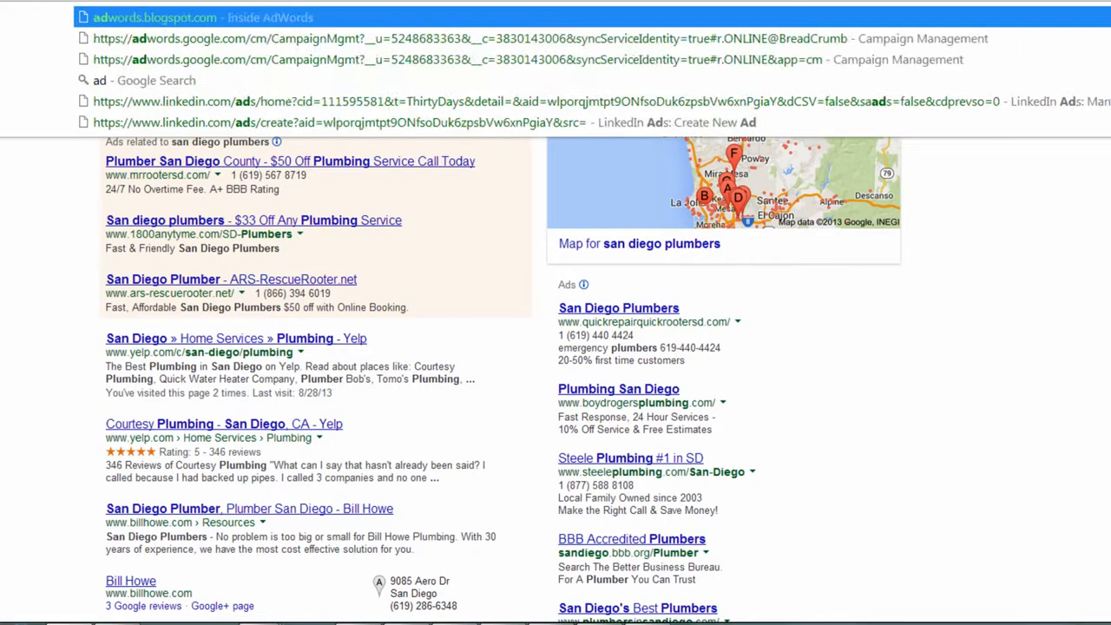
type("words")
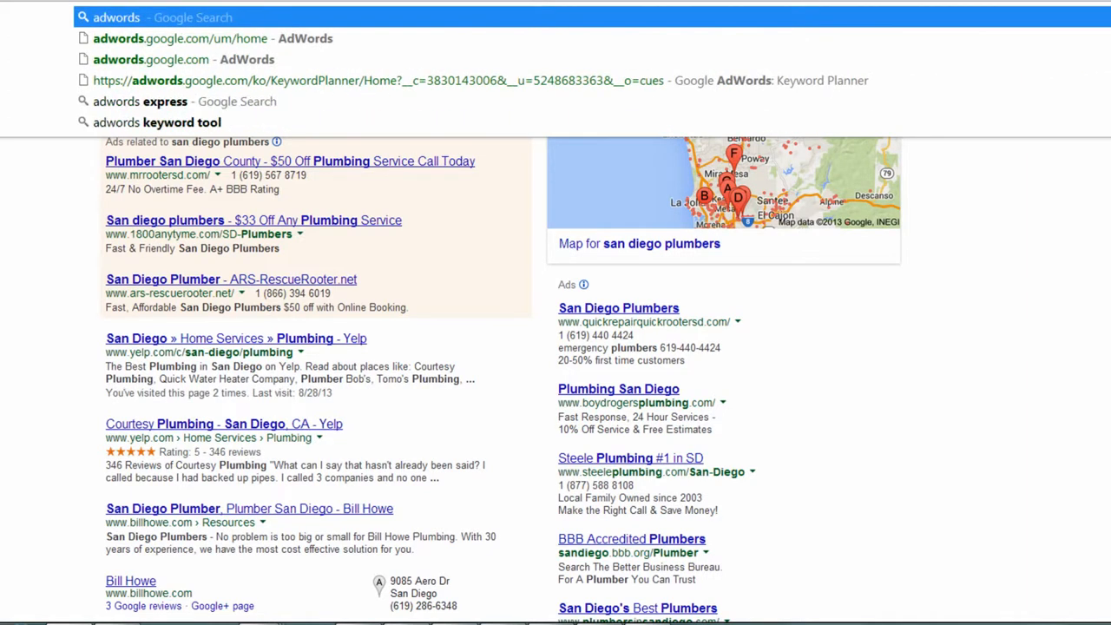
key("Return")
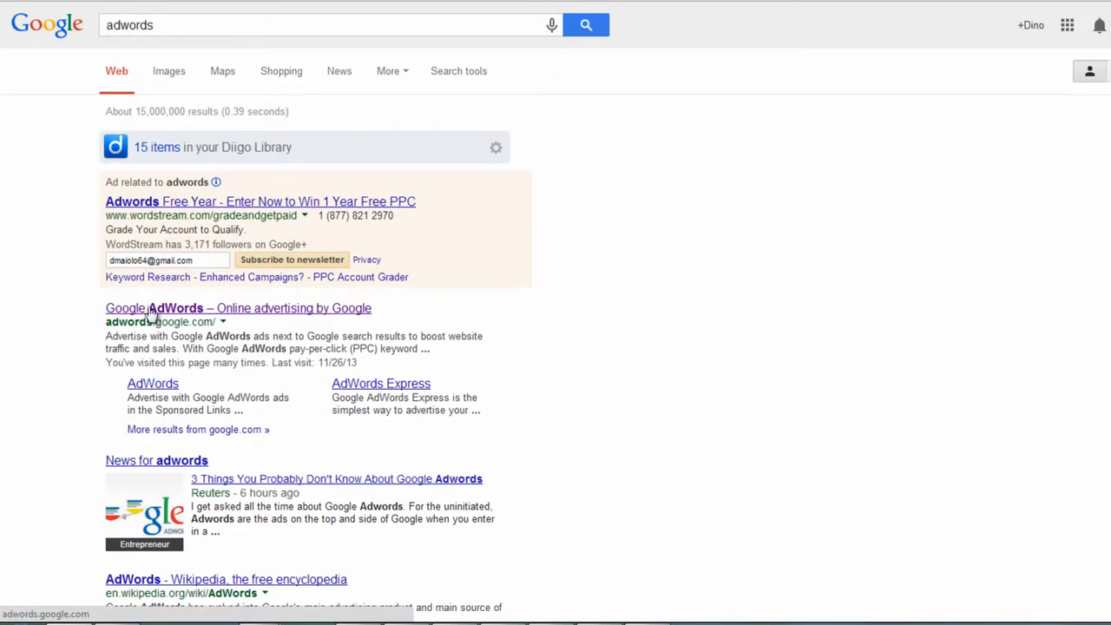
left_click(153, 314)
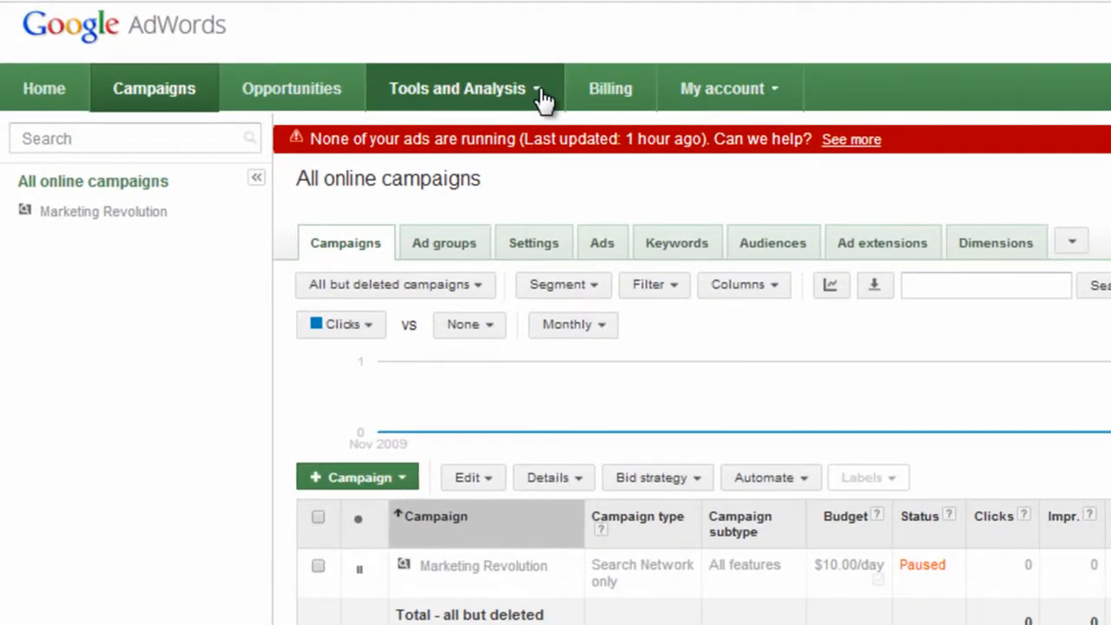
Step: Open the AdWords Keyword Planner and expand the option to search for new keyword and ad group ideas
left_click(543, 101)
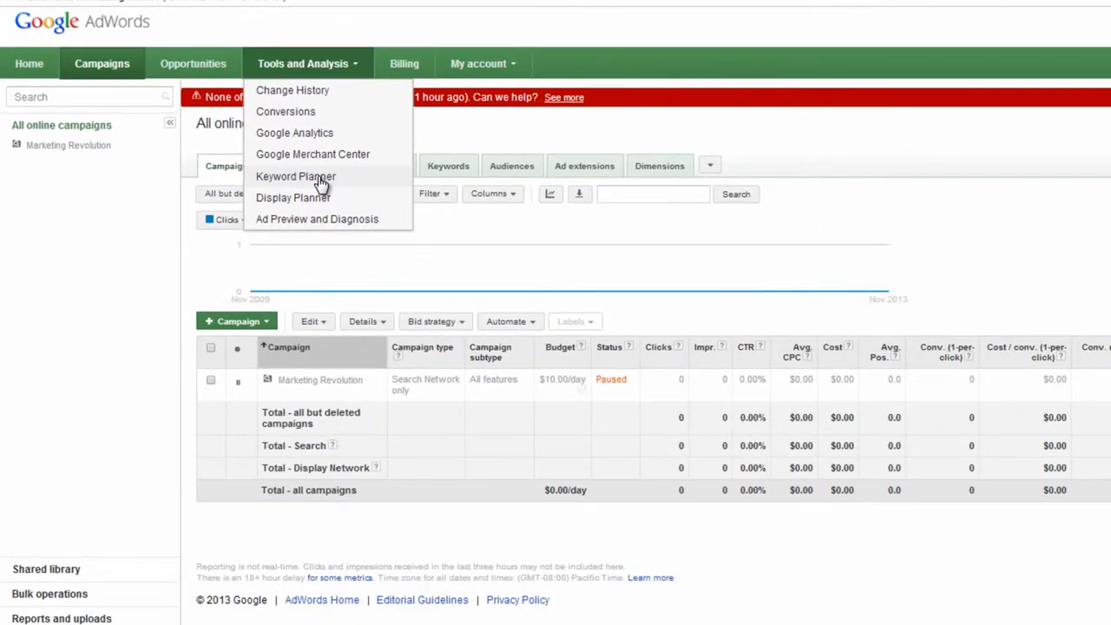
left_click(319, 178)
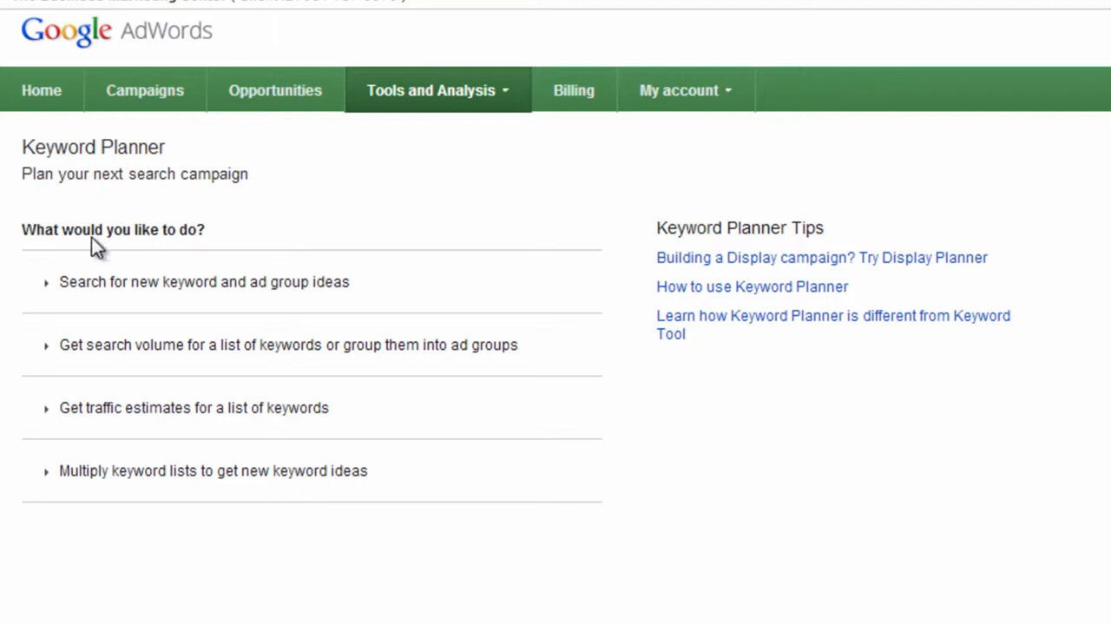
left_click(174, 294)
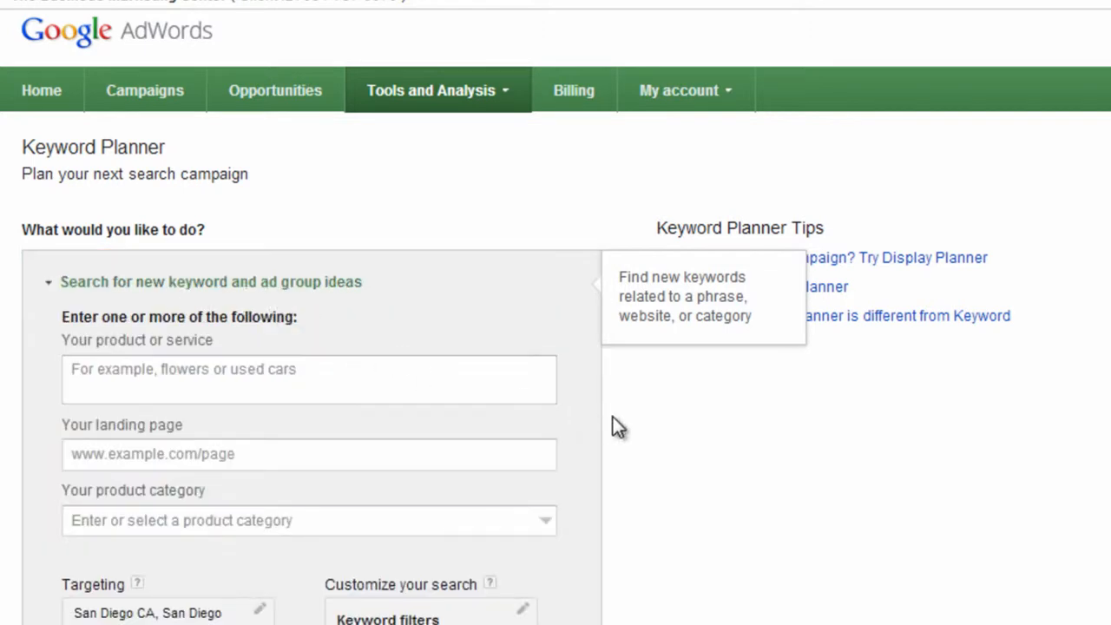
Step: Get ideas for the product or service "plumbers, plumbing contractors"
left_click(152, 379)
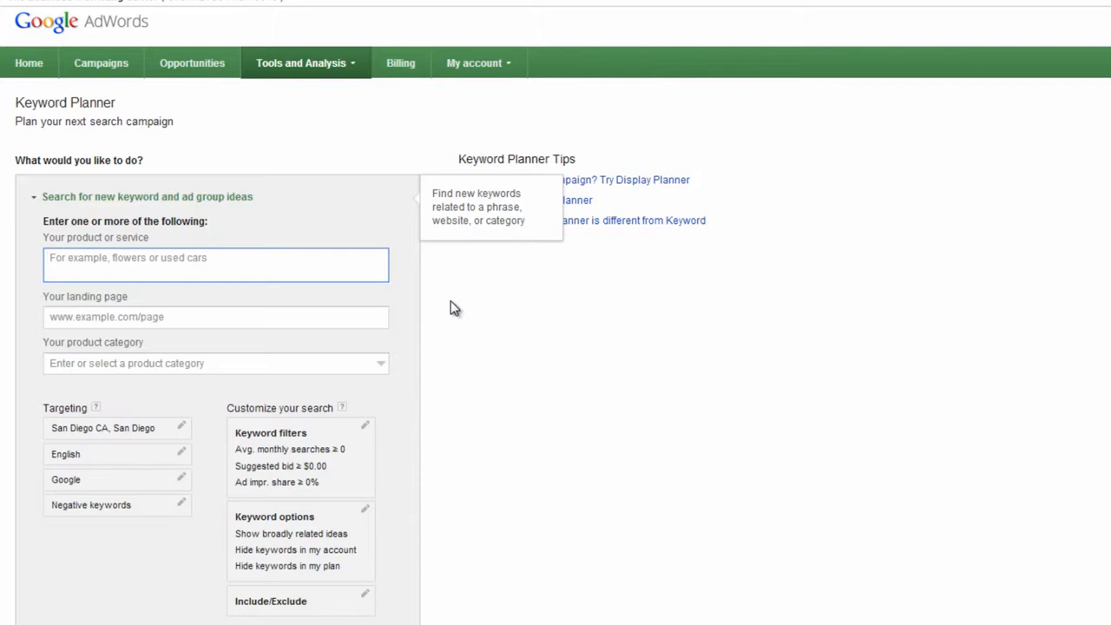
type("plu")
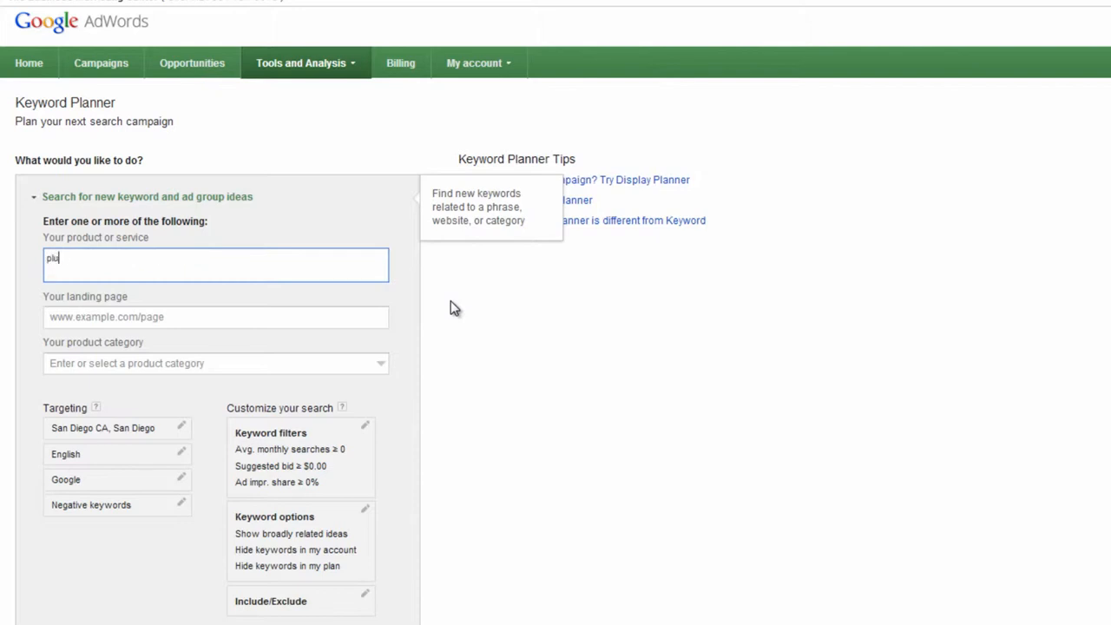
type("mbers, plumbing contractors")
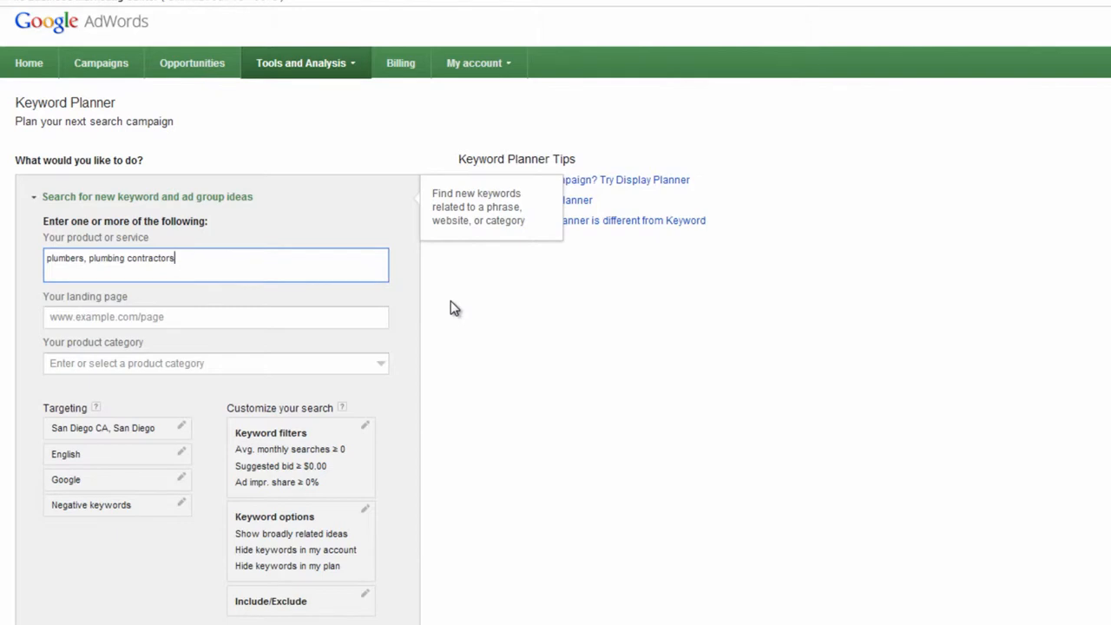
scroll(450, 300, "down", 2)
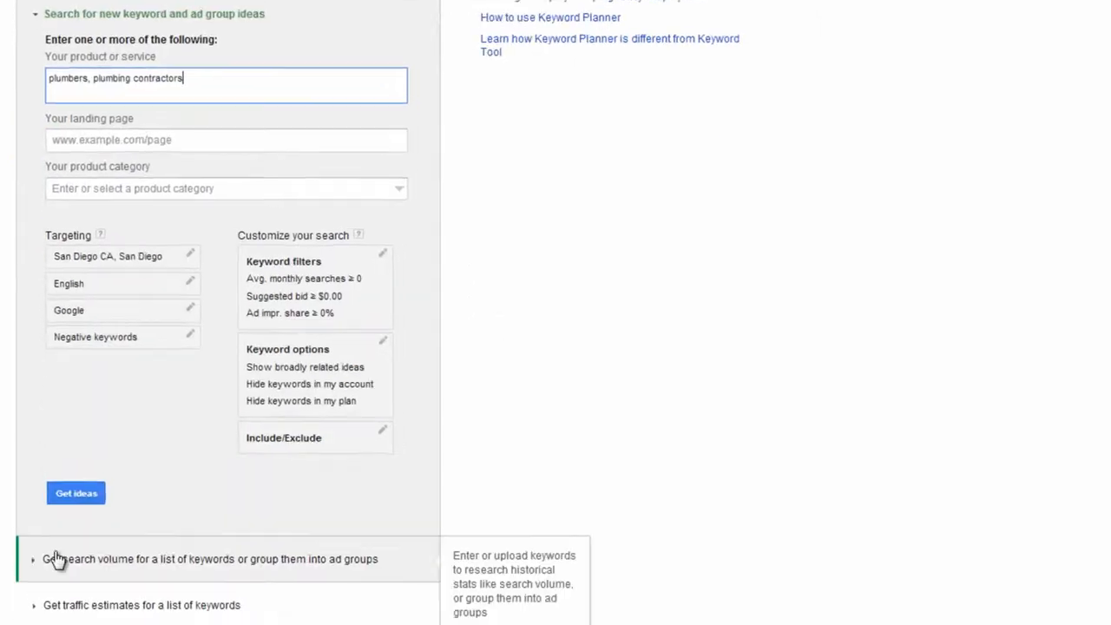
left_click(73, 486)
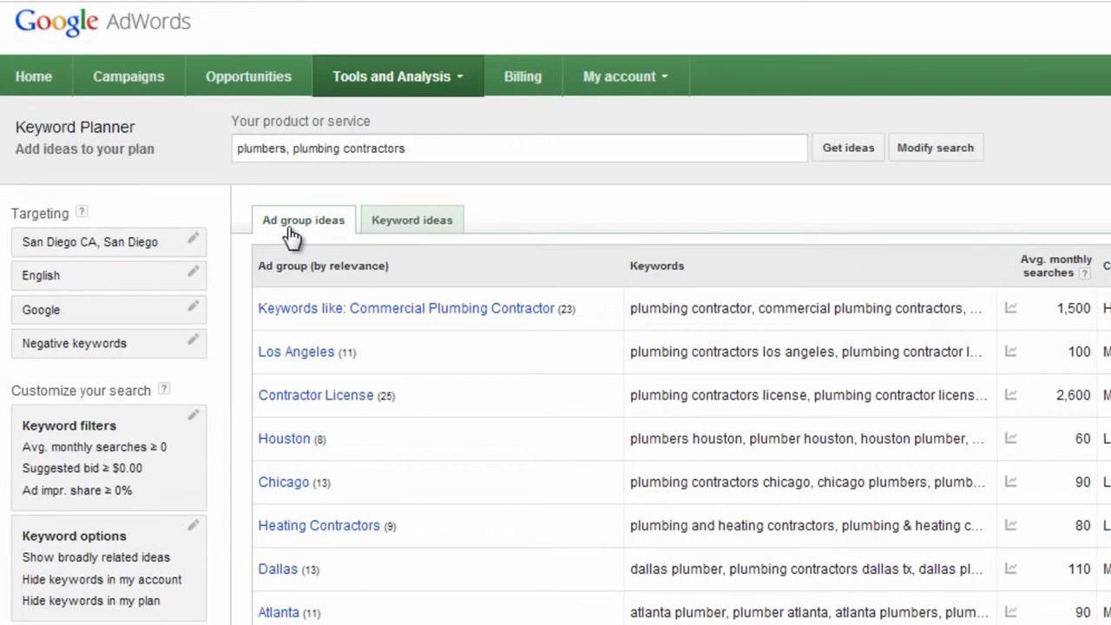
Step: Show the individual keyword ideas and sort them by average monthly searches, highest first
left_click(410, 223)
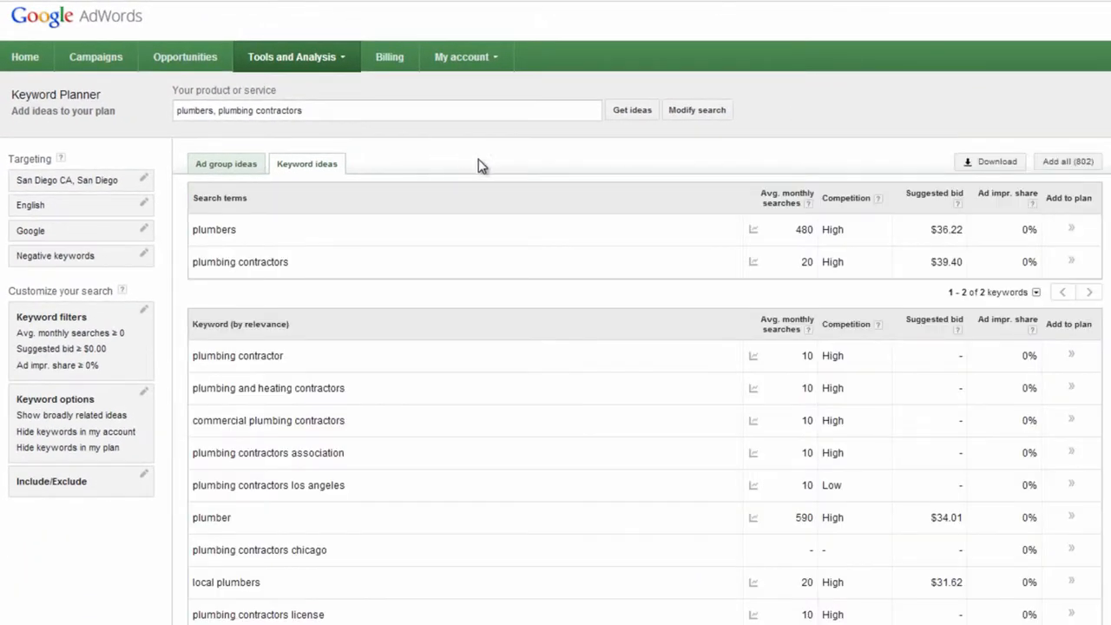
left_click(784, 334)
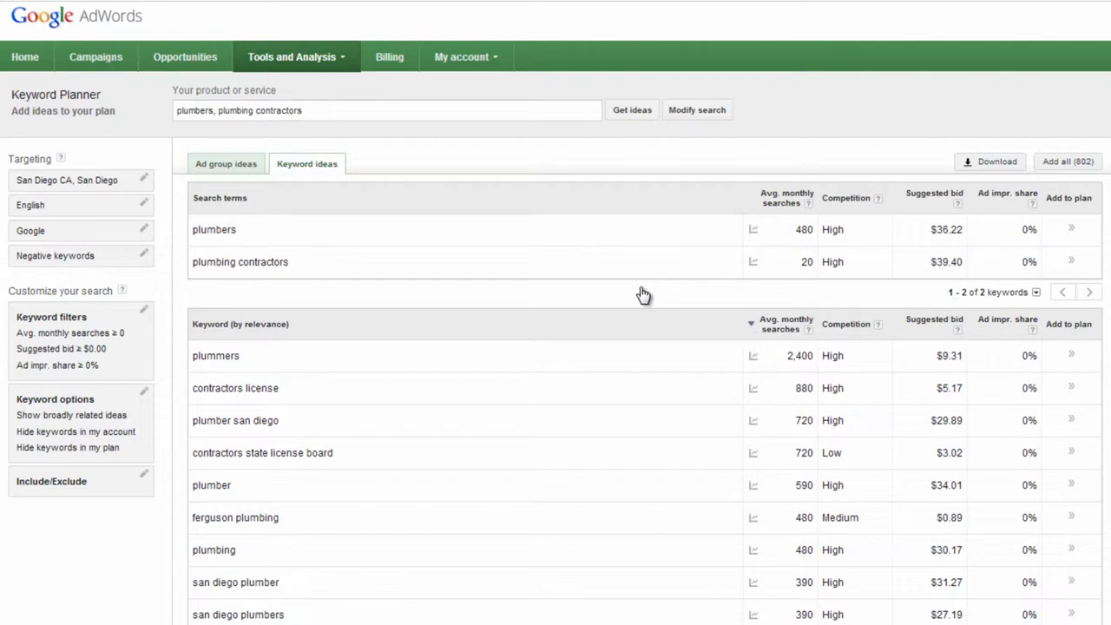
Step: Examine the sorted keyword ideas, comparing average monthly searches, competition and suggested bids
scroll(642, 295, "down", 5)
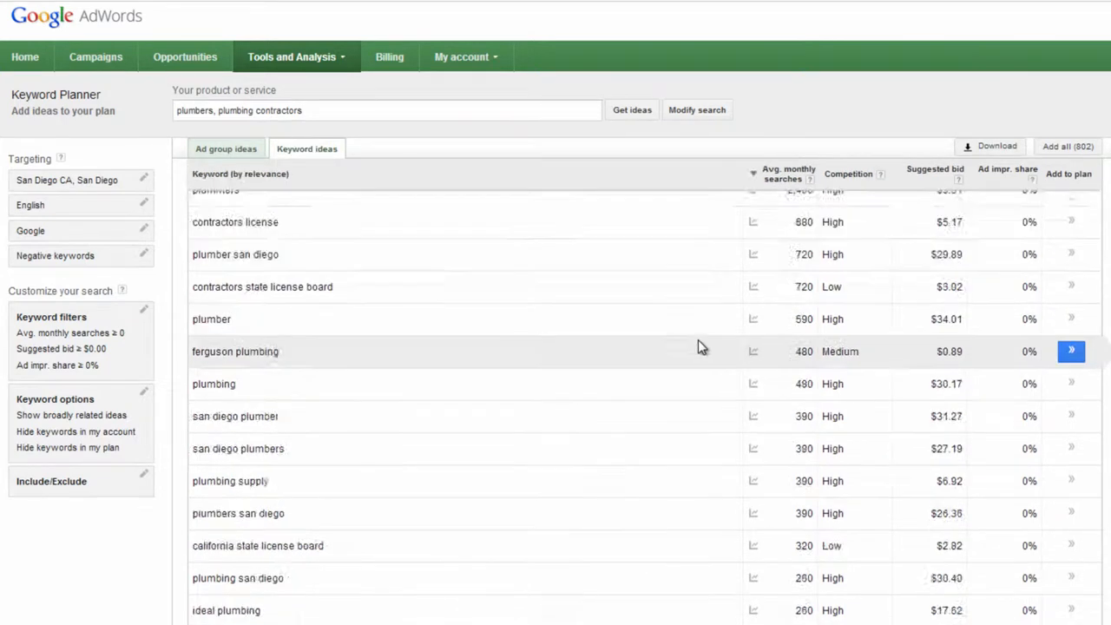
scroll(698, 339, "down", 3)
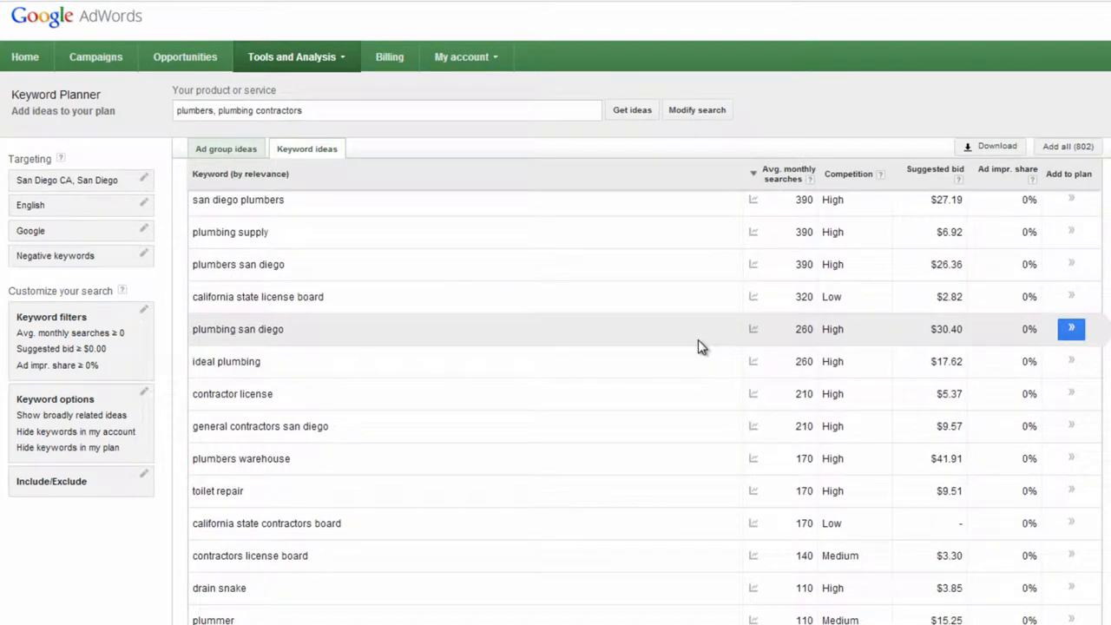
scroll(698, 339, "down", 2)
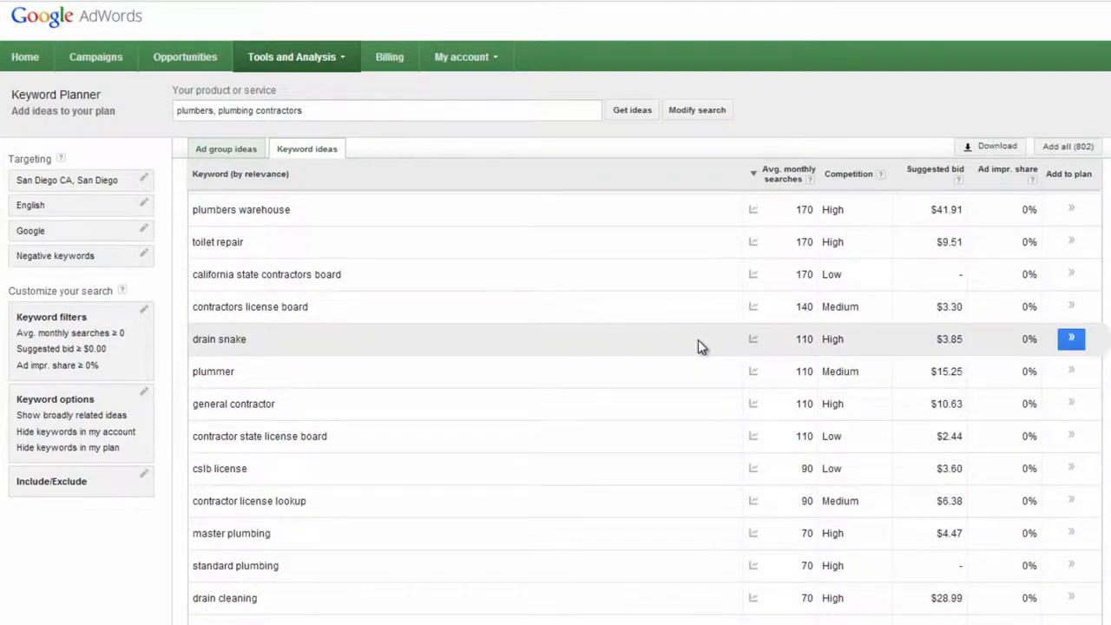
scroll(796, 398, "up", 10)
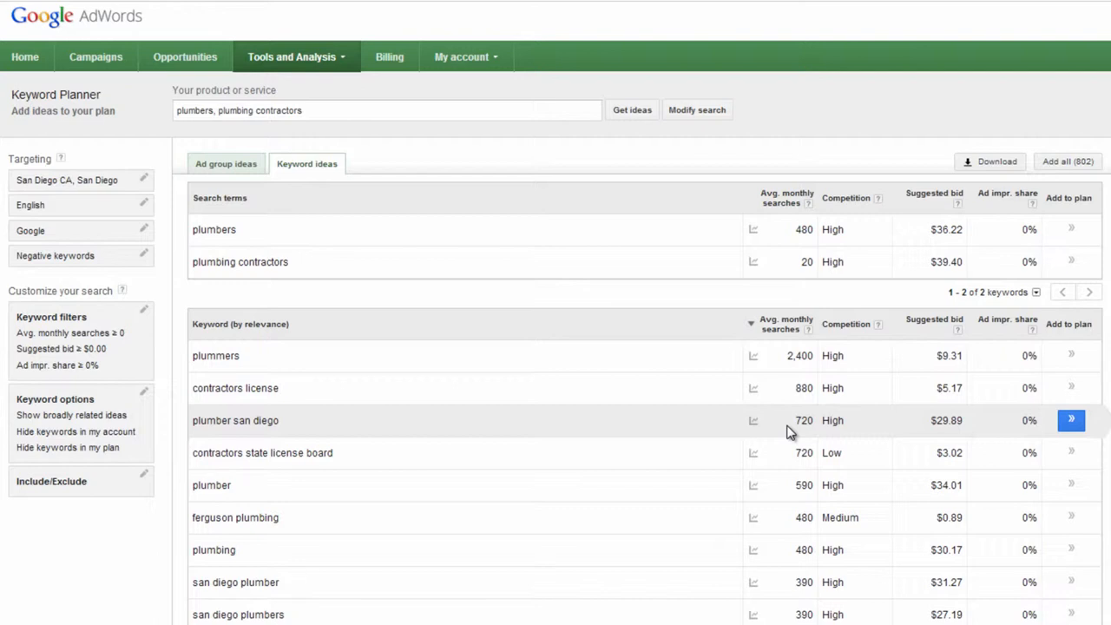
scroll(788, 432, "down", 1)
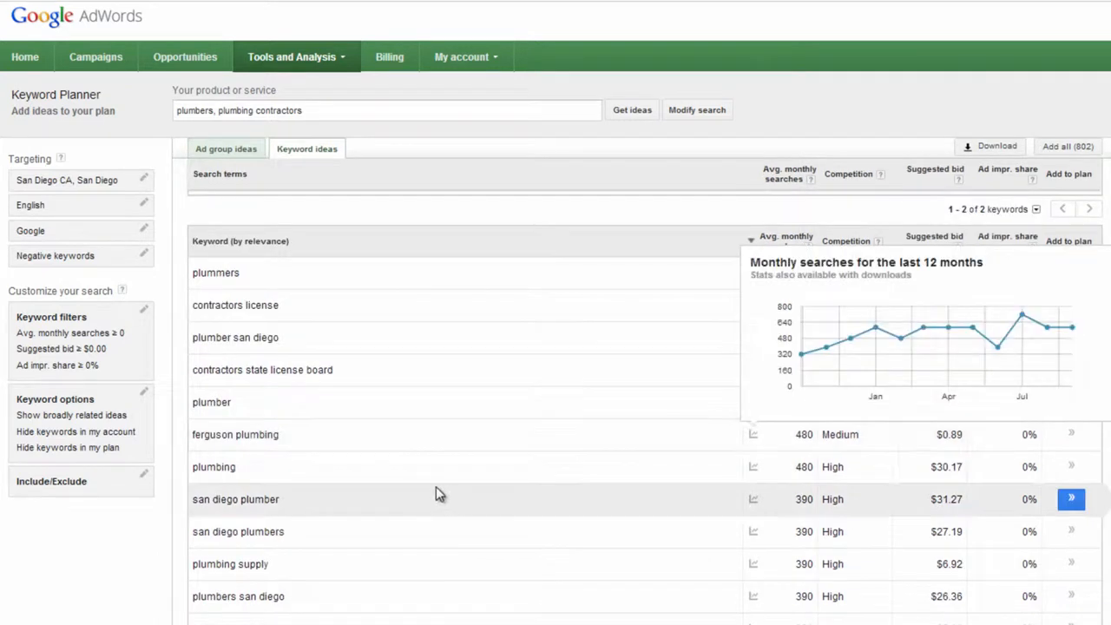
scroll(437, 493, "down", 1)
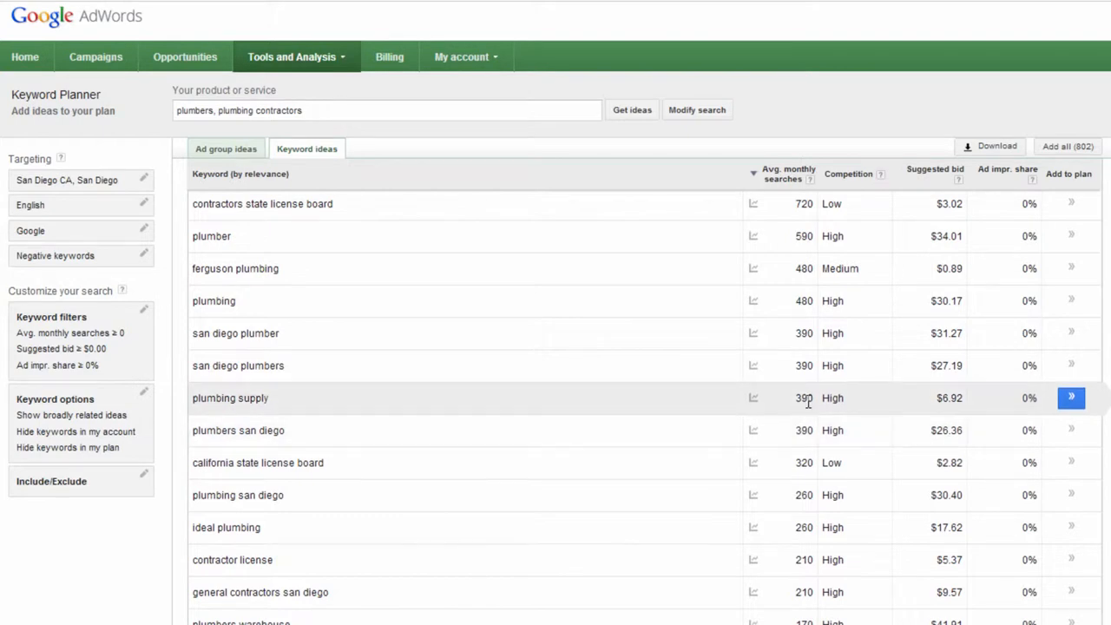
scroll(547, 472, "down", 3)
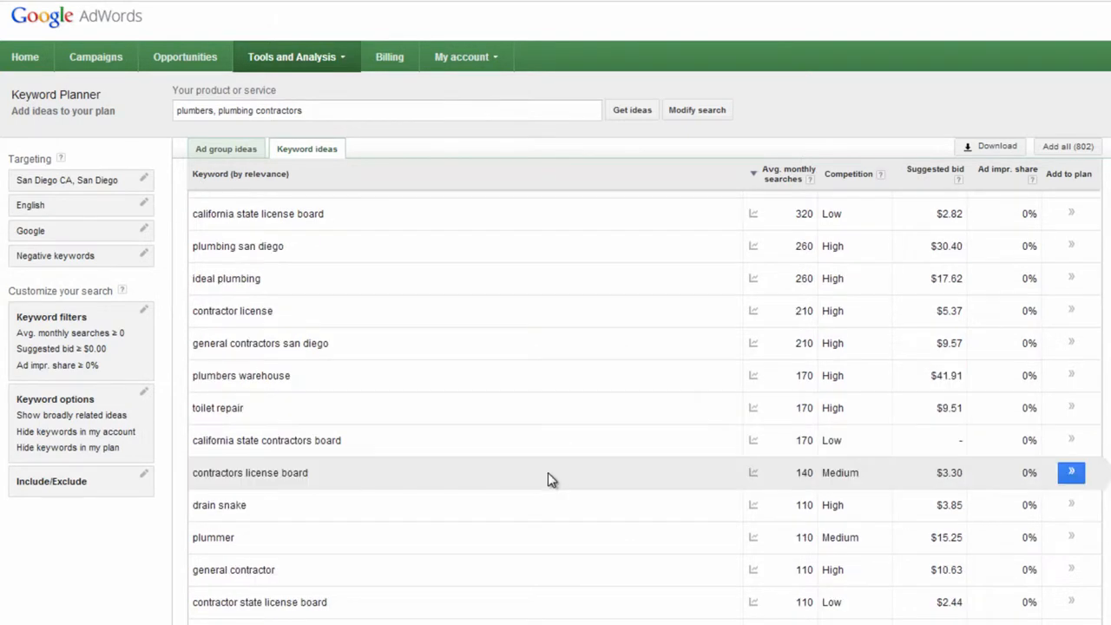
scroll(547, 472, "down", 1)
scroll(548, 473, "down", 1)
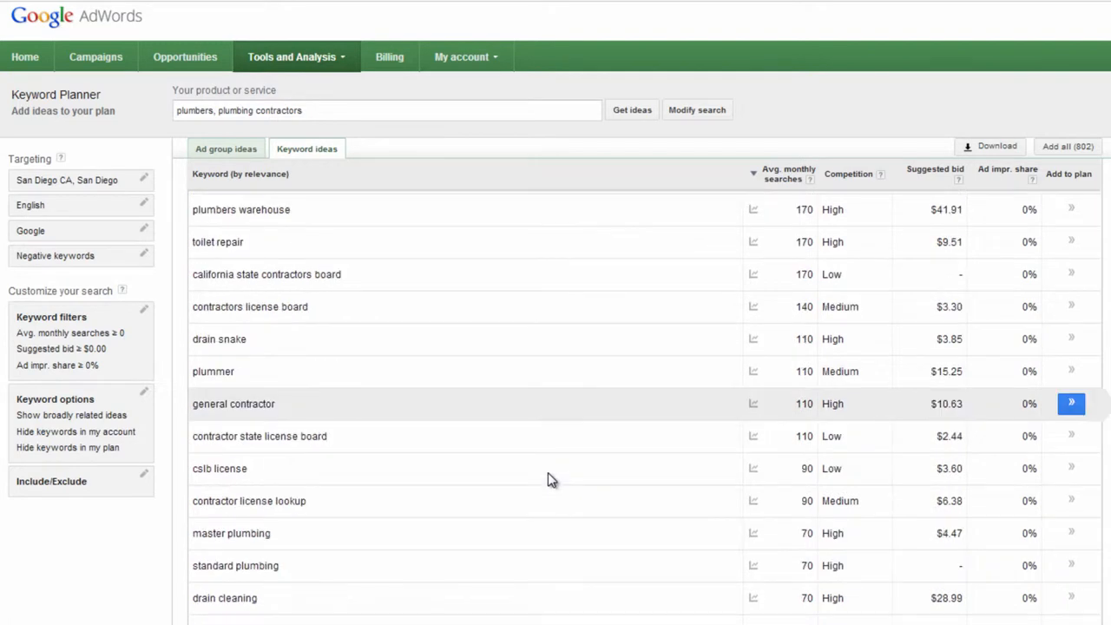
scroll(547, 472, "up", 3)
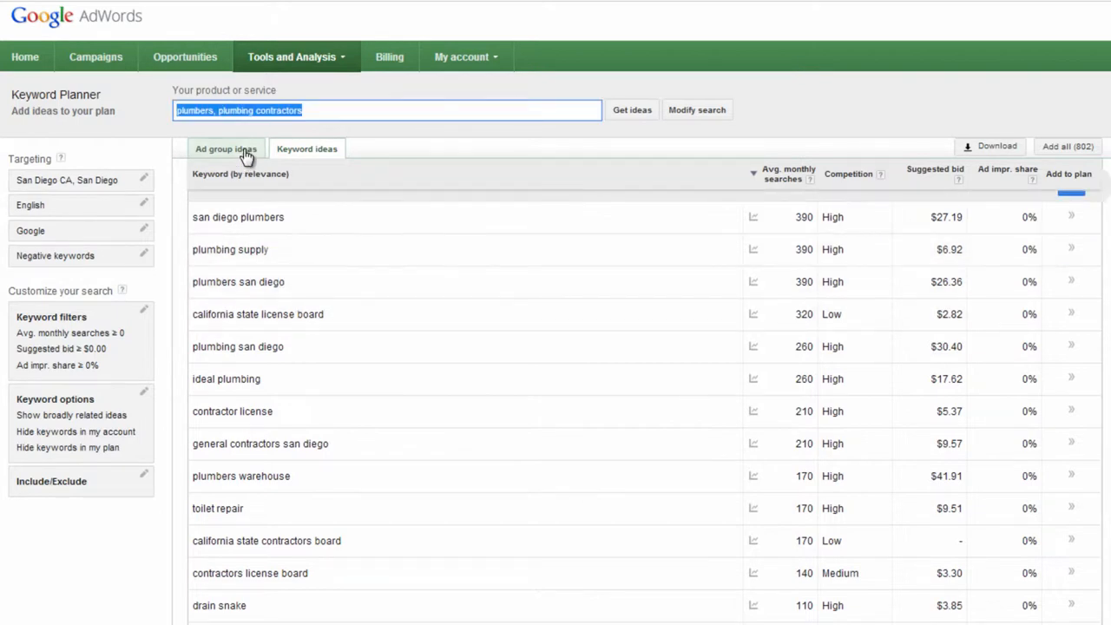
Step: Replace the product or service terms with "emergency plumbers", get new ideas and review the keyword list
type("pl")
key("BackSpace")
key("BackSpace")
type("emergency plumbers")
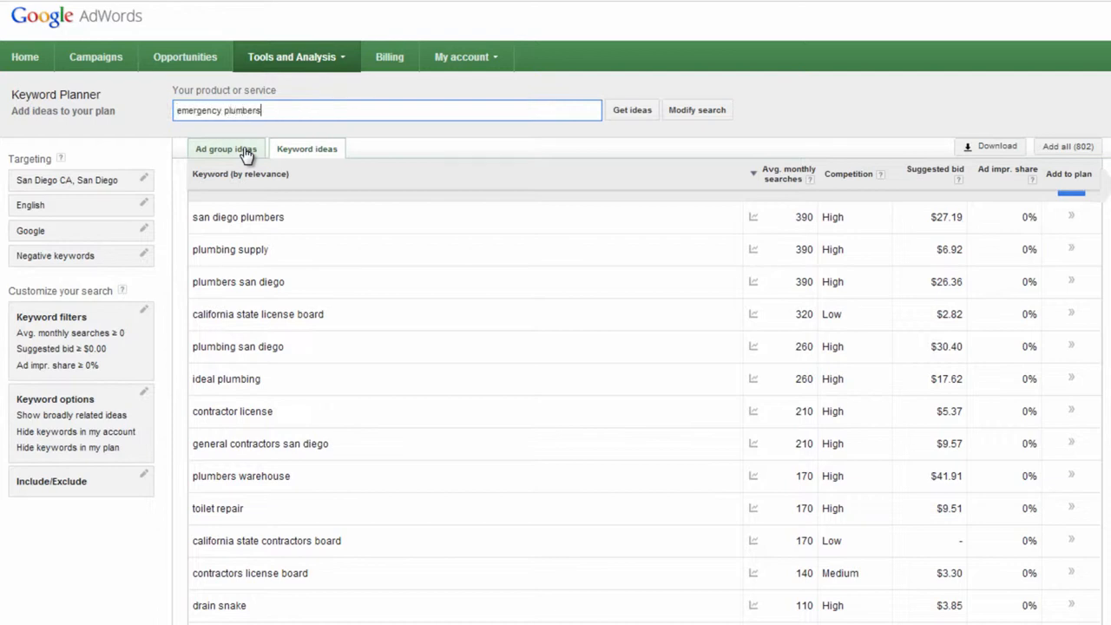
left_click(619, 113)
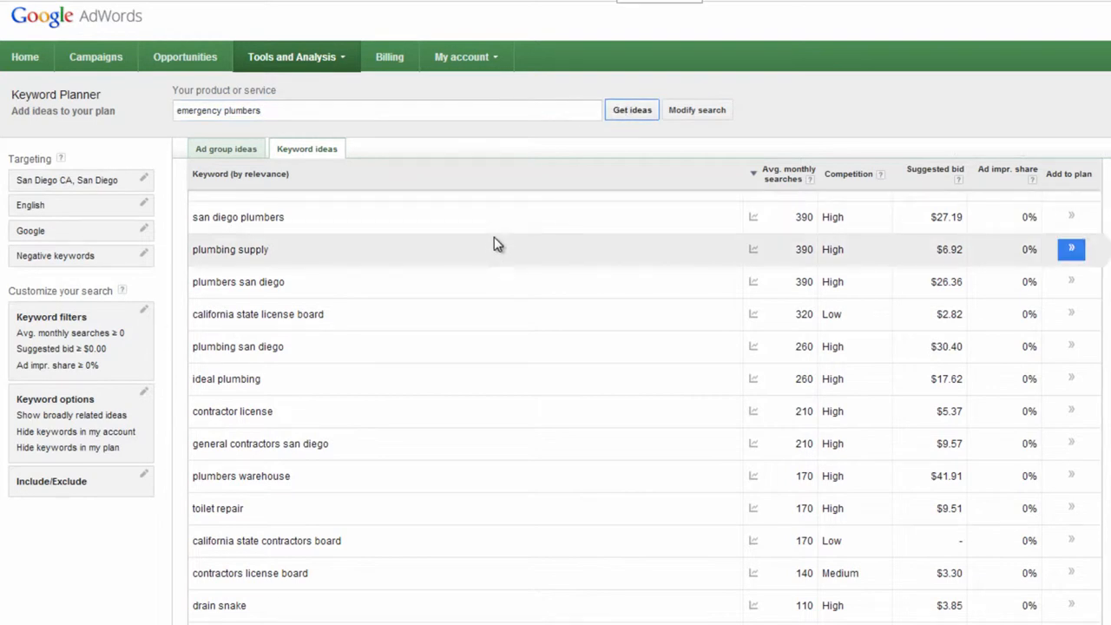
scroll(495, 238, "down", 3)
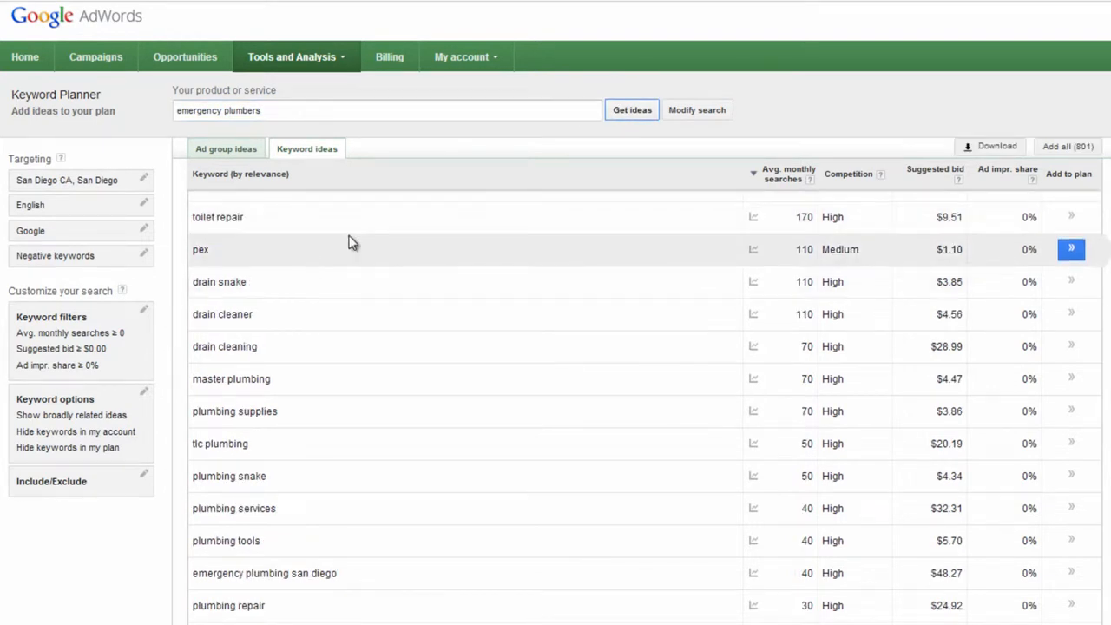
scroll(402, 248, "up", 3)
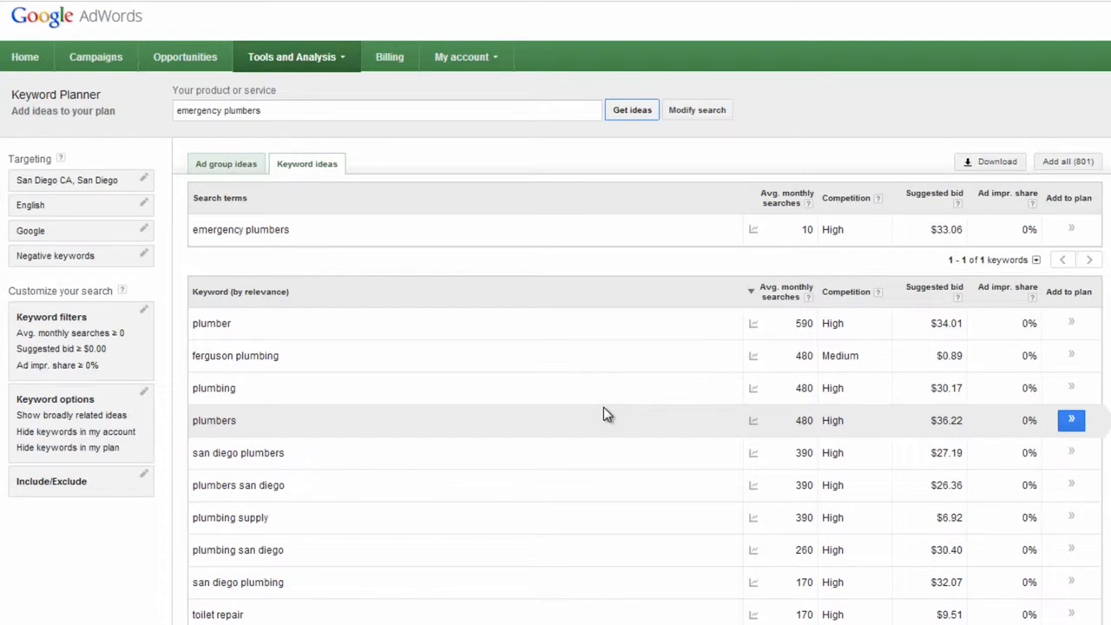
Step: Restrict the keyword options to only show ideas closely related to the search terms and review the filtered "emergency plumbers" list
scroll(603, 414, "down", 5)
scroll(1009, 189, "up", 5)
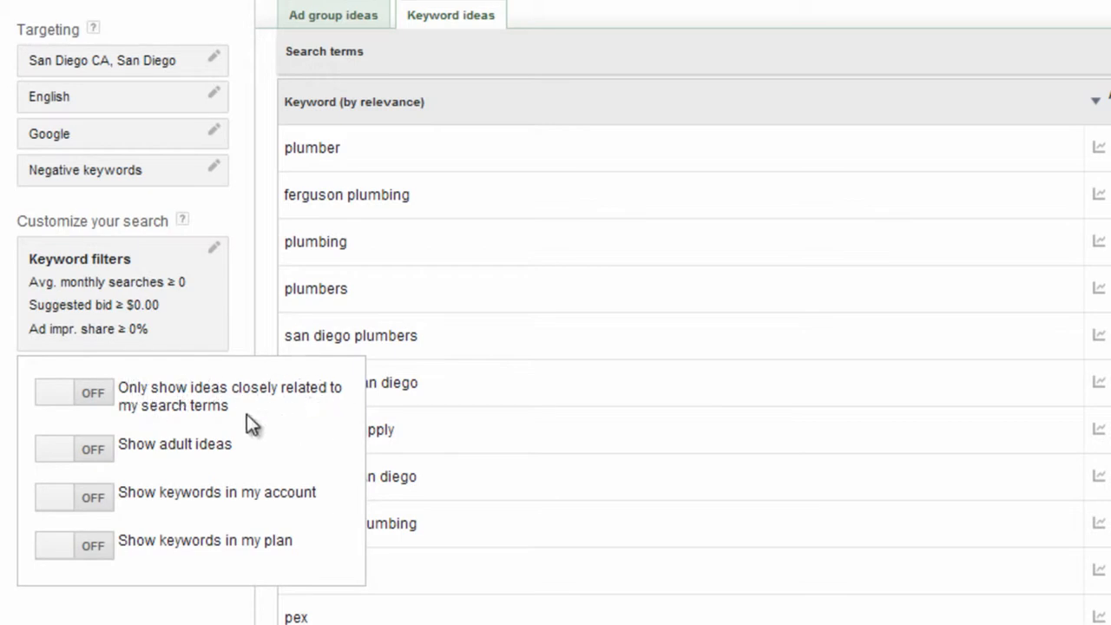
left_click(62, 399)
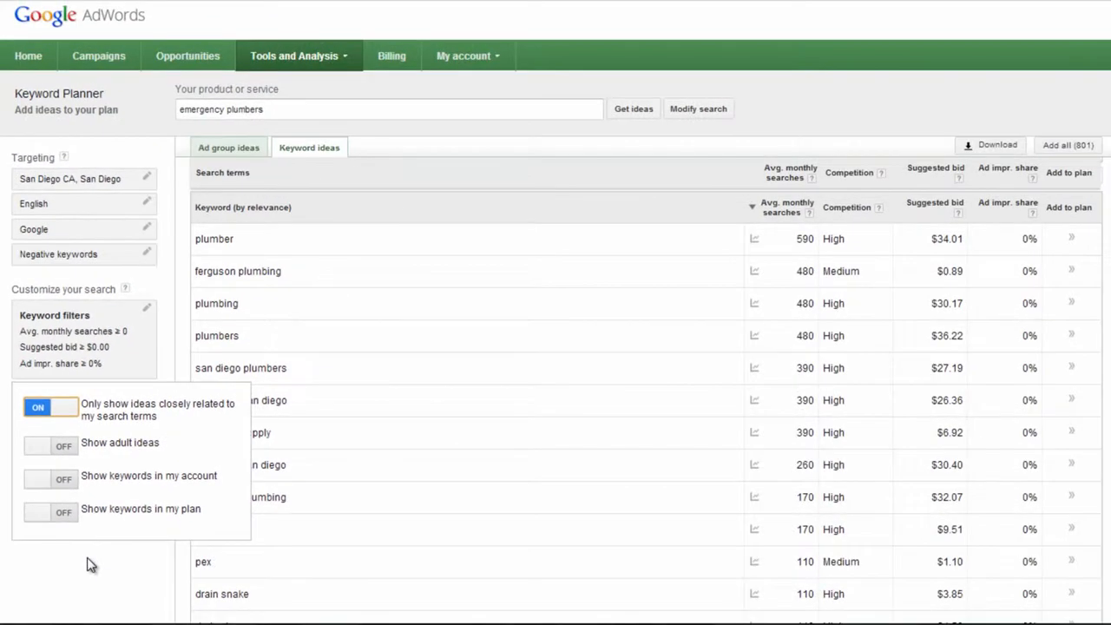
left_click(86, 564)
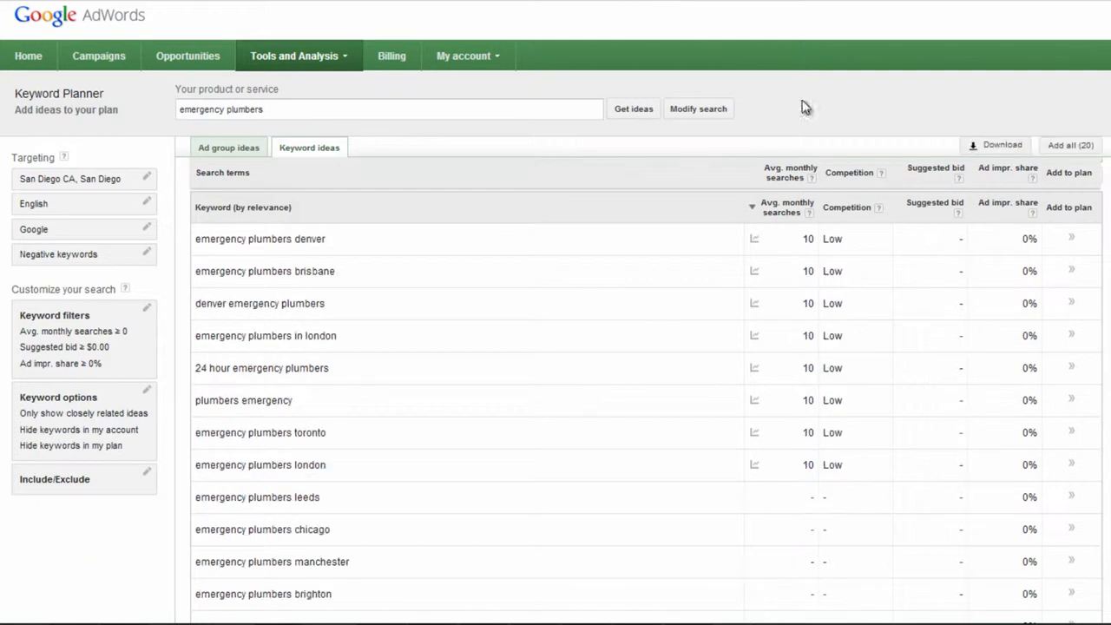
scroll(389, 321, "down", 3)
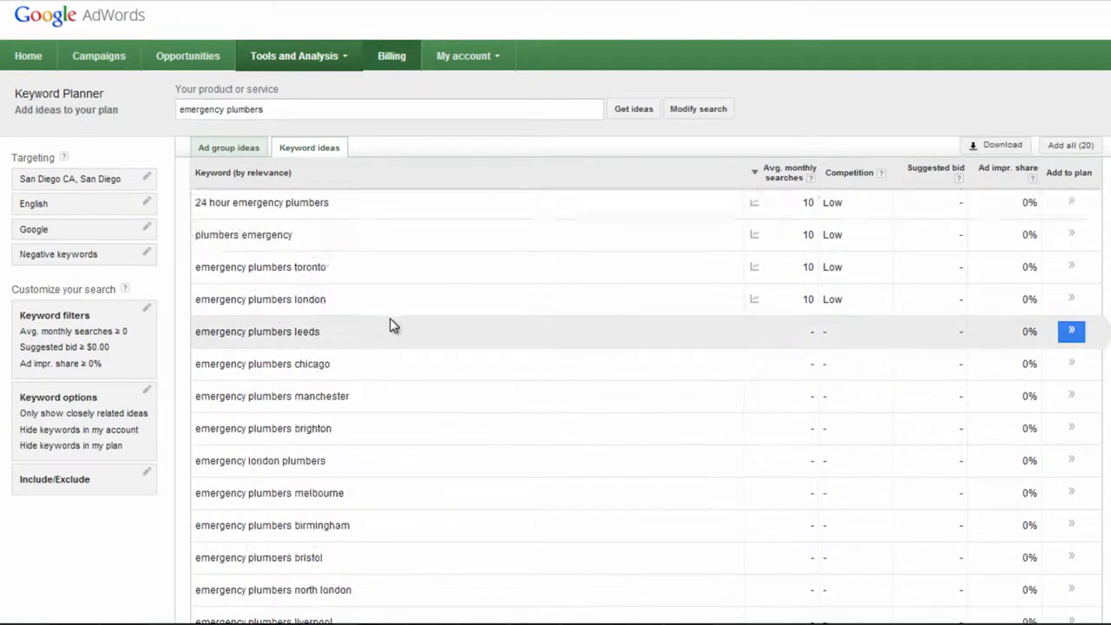
scroll(390, 325, "up", 3)
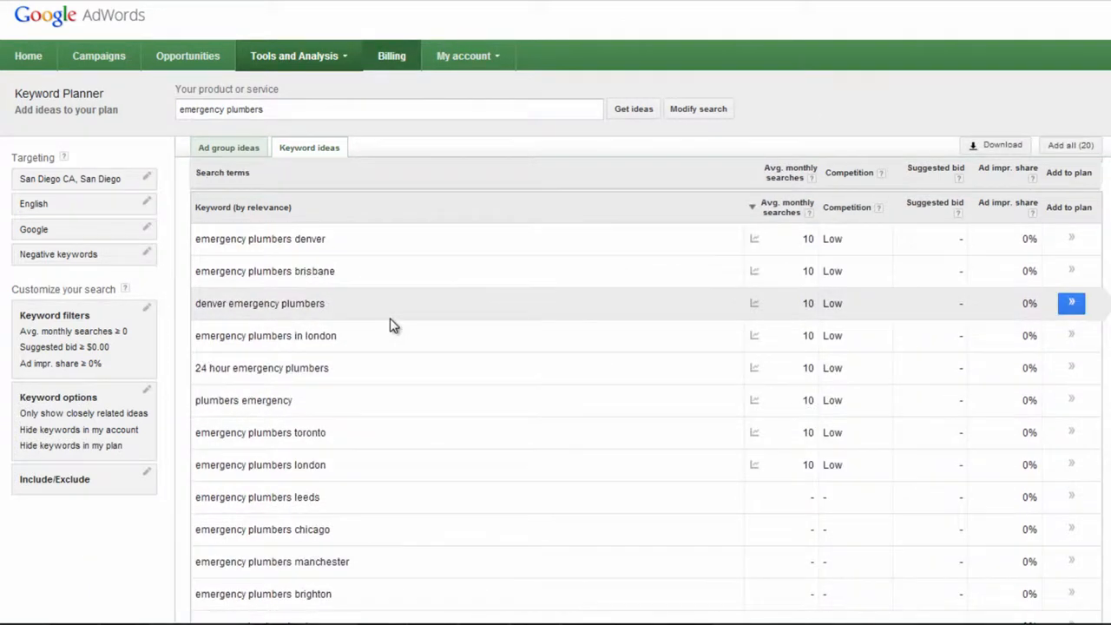
scroll(390, 318, "up", 2)
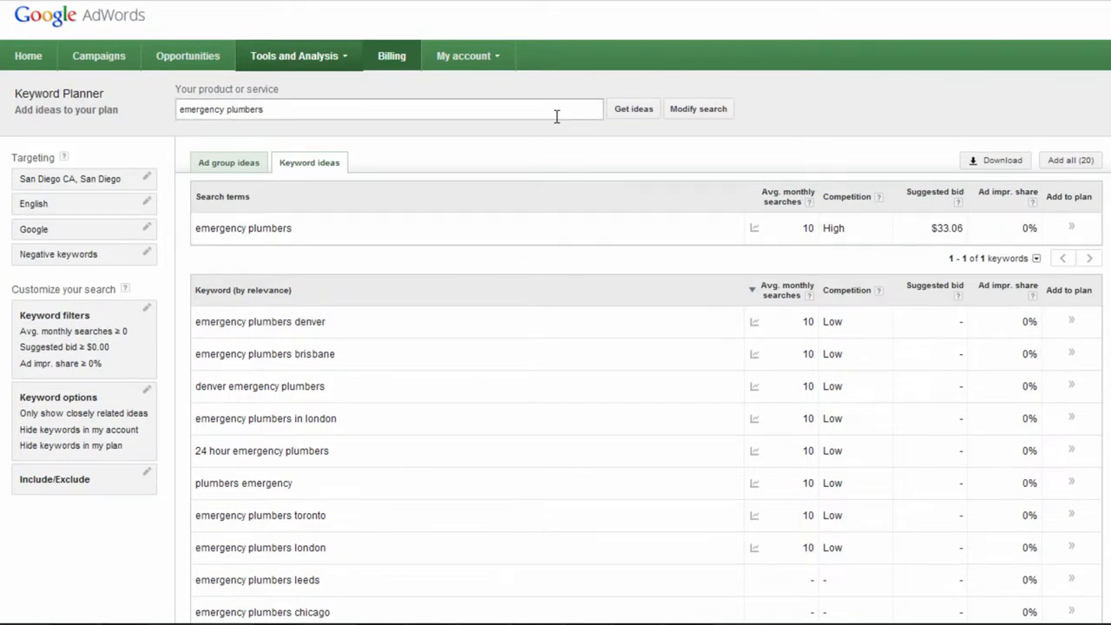
Step: Change the product or service from "emergency plumbers" to "commercial plumbers" and get new keyword ideas
left_click(268, 112)
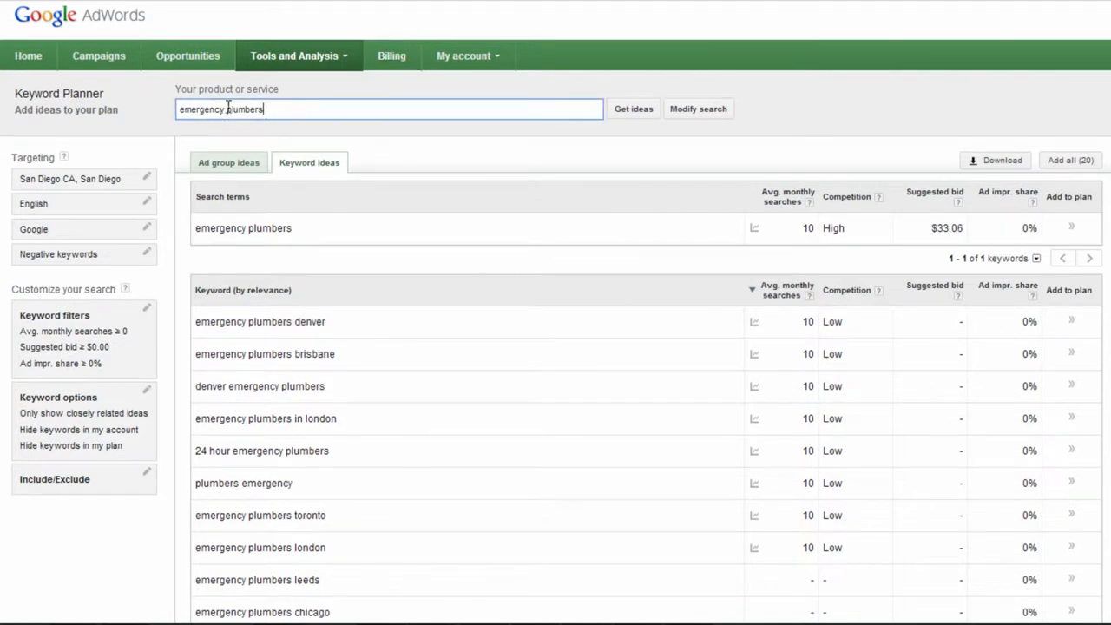
left_click_drag(226, 109, 155, 122)
type("commercial")
left_click(628, 109)
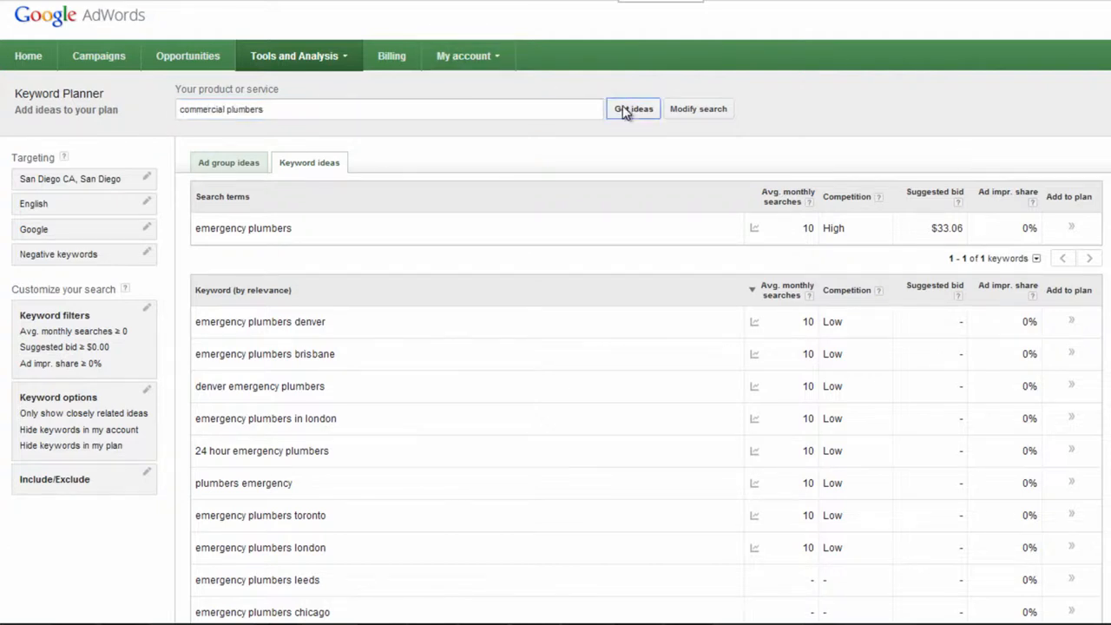
Step: Switch off the keyword option that only shows ideas closely related to the search terms, allowing broadly related ideas
left_click(145, 402)
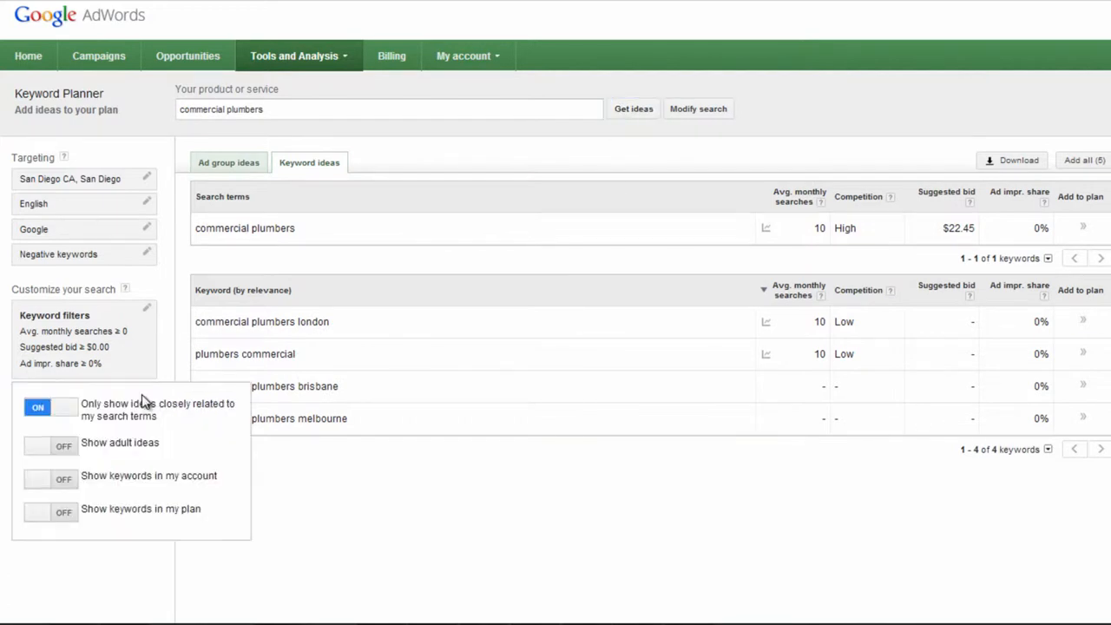
left_click(107, 579)
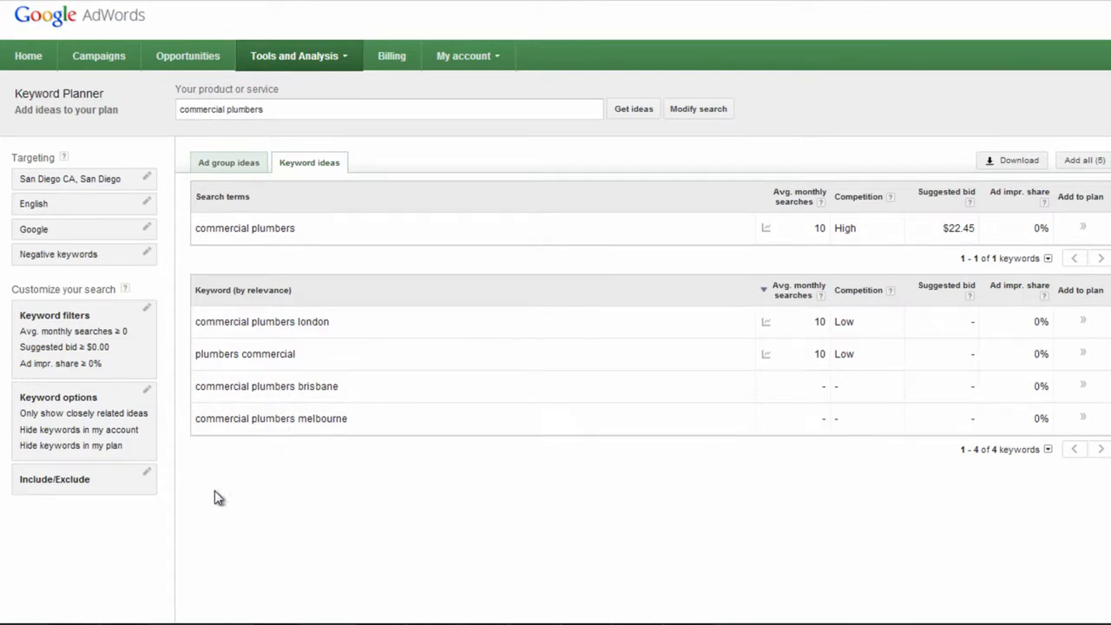
left_click(148, 391)
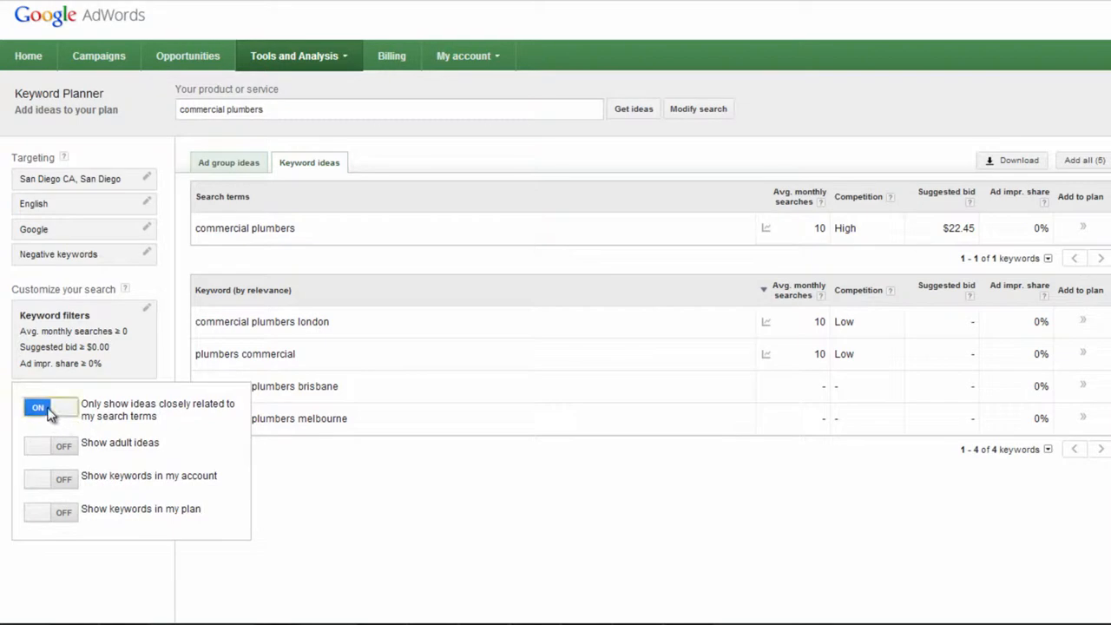
left_click(47, 412)
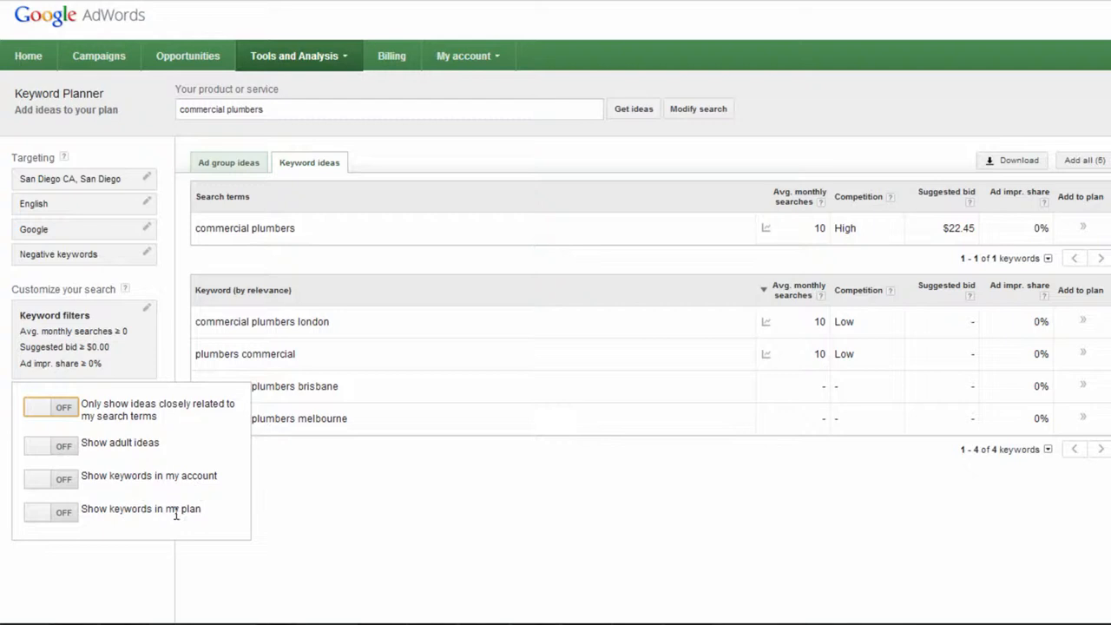
left_click(113, 568)
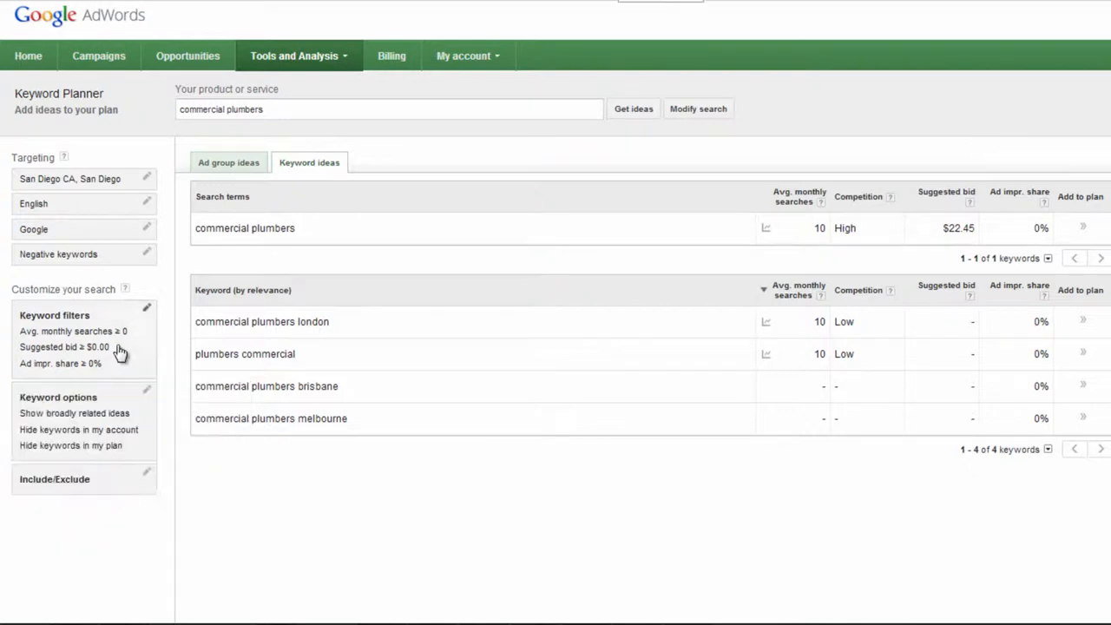